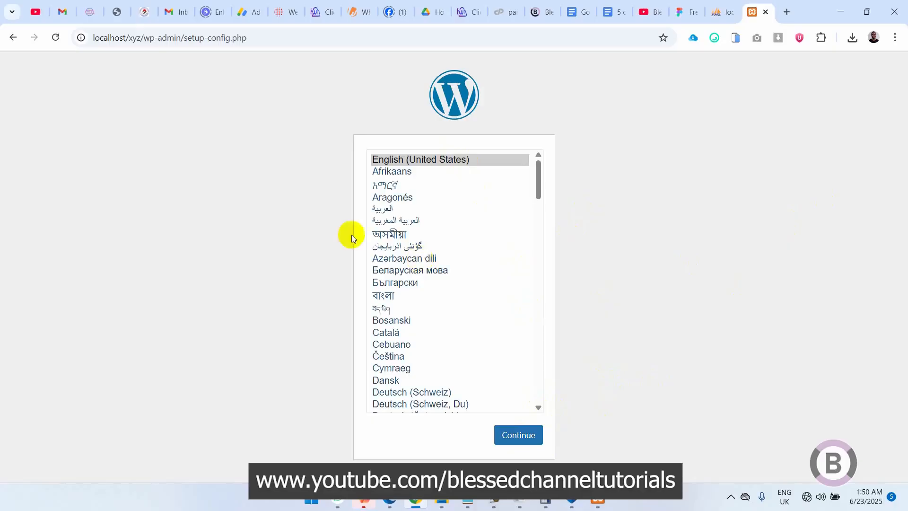
Step: Trim the address to localhost/xyz/ and reload to reach WordPress's setup welcome page
{"action": "left_click_drag", "start_coordinate": [256, 36], "coordinate": [144, 34]}
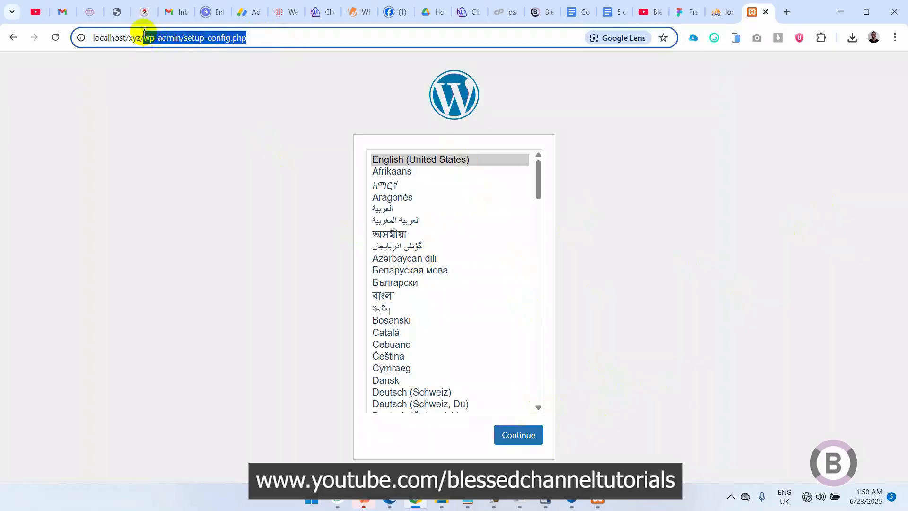
{"action": "key", "text": "BackSpace"}
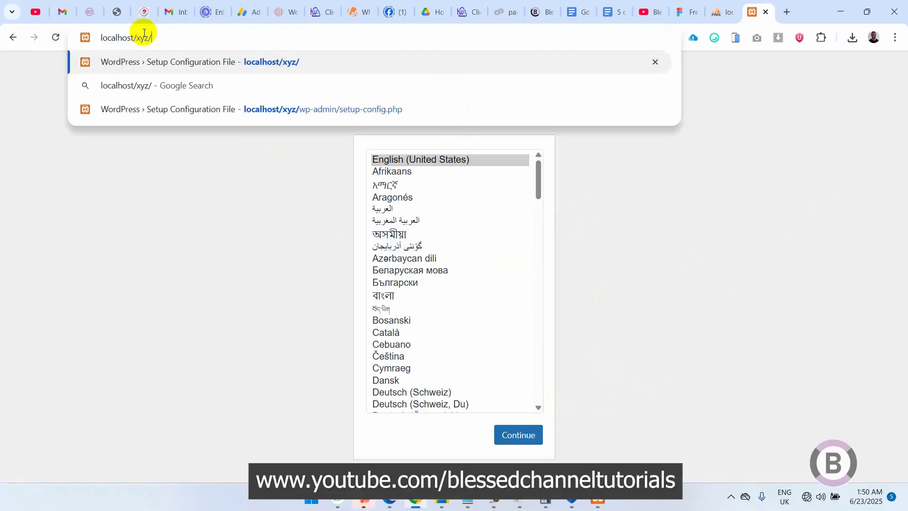
{"action": "key", "text": "Return"}
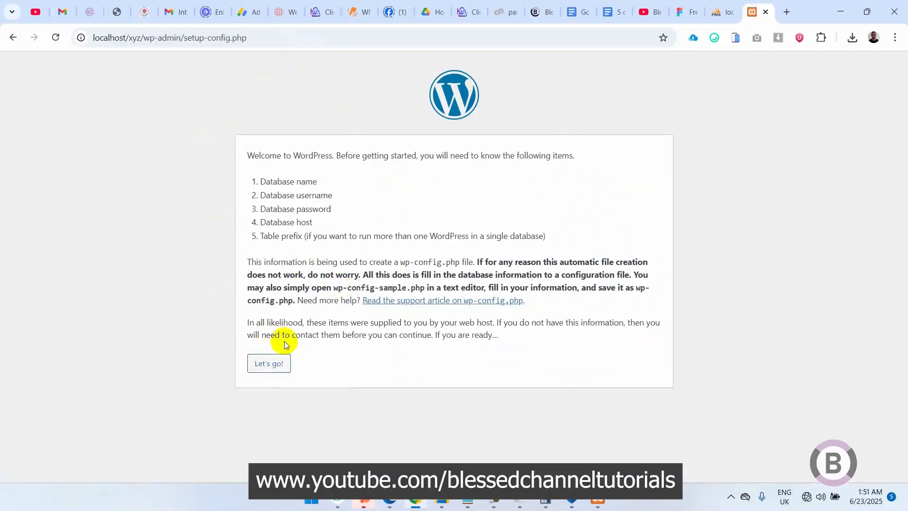
Step: Enter database name xyz and username root, keep host localhost and prefix wp_, and submit
{"action": "left_click", "coordinate": [268, 363]}
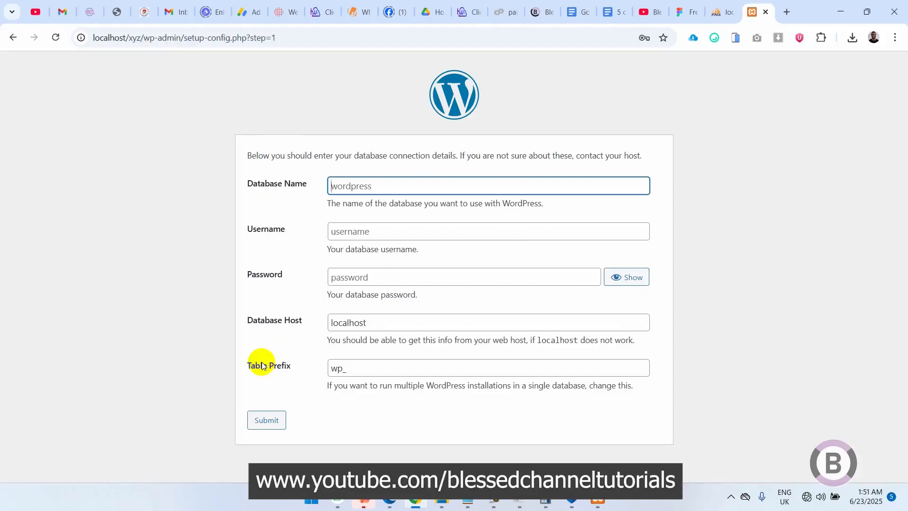
{"action": "type", "text": "xyz"}
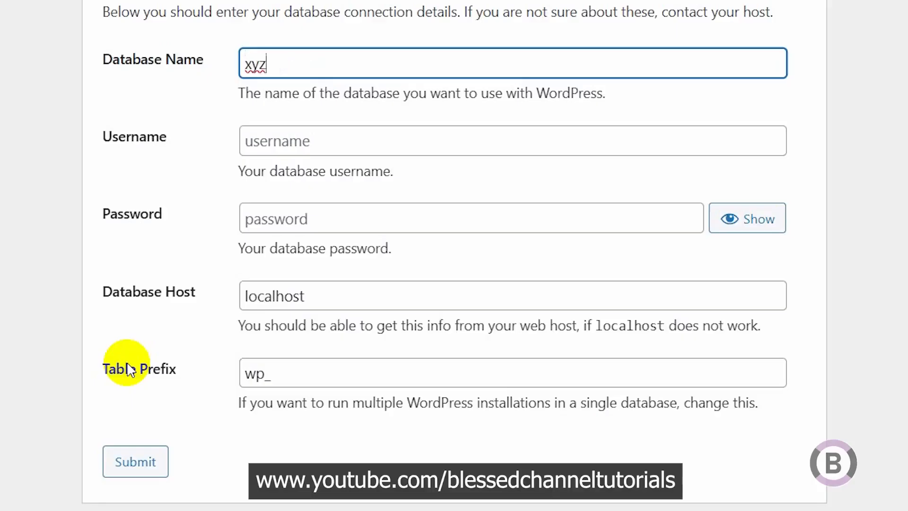
{"action": "key", "text": "Tab"}
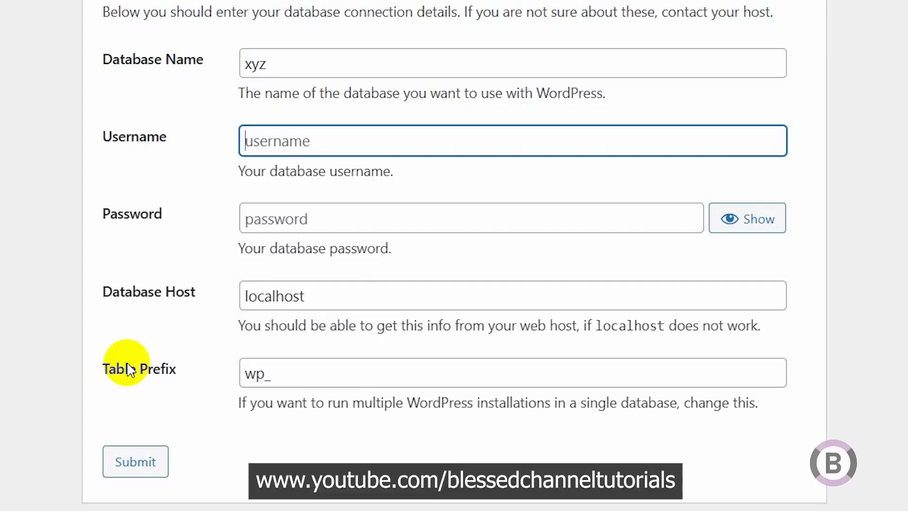
{"action": "type", "text": "root"}
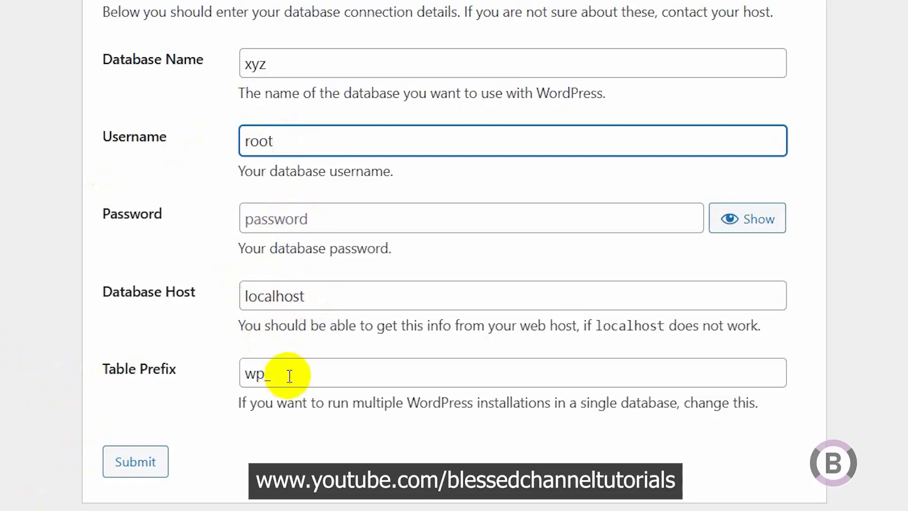
{"action": "left_click", "coordinate": [212, 180]}
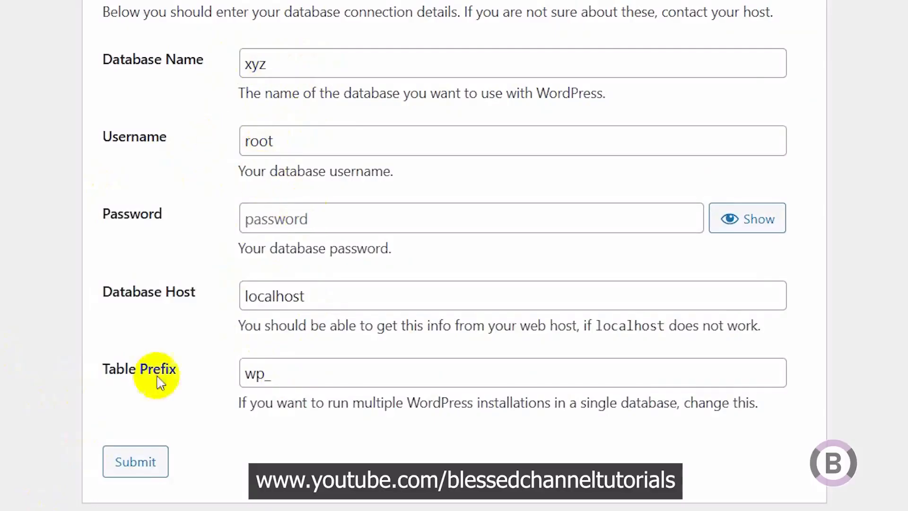
{"action": "left_click", "coordinate": [134, 468]}
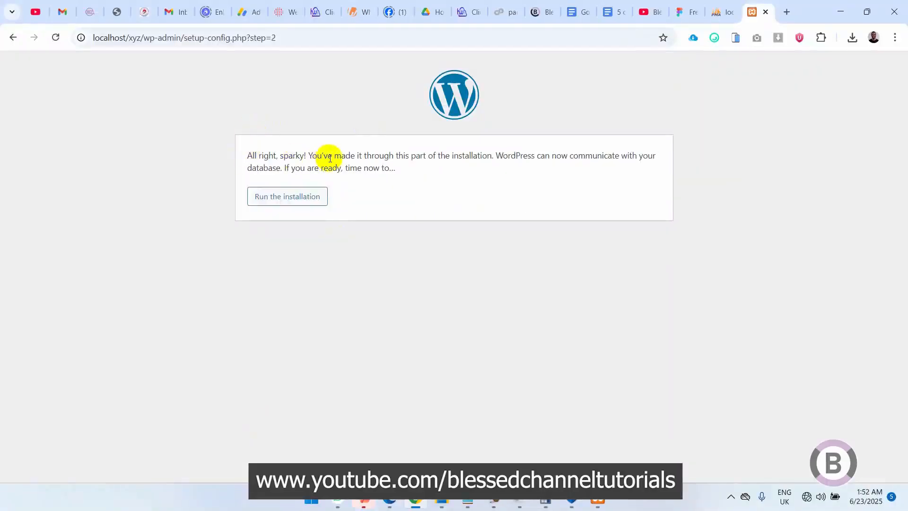
Step: Run the installation and enter site title 'XYZ Website' and username admin
{"action": "left_click", "coordinate": [271, 198]}
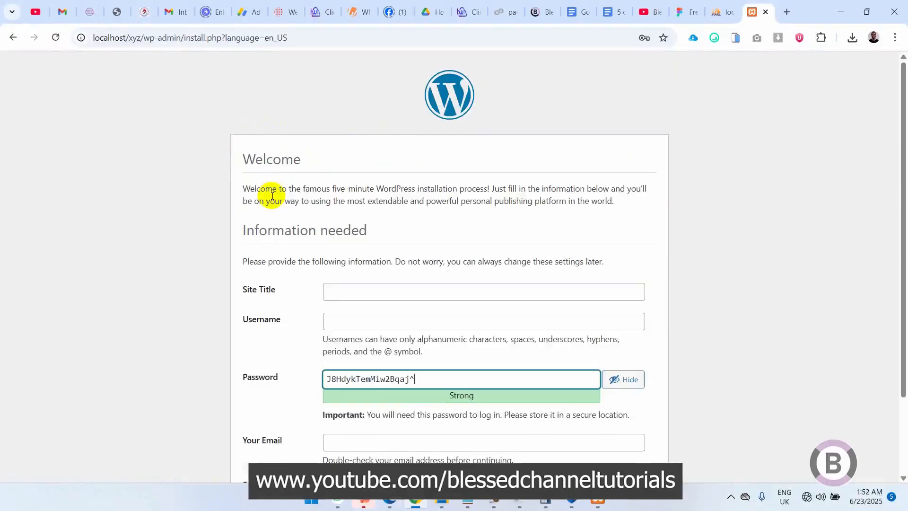
{"action": "left_click", "coordinate": [353, 286]}
{"action": "type", "text": "xYZ"}
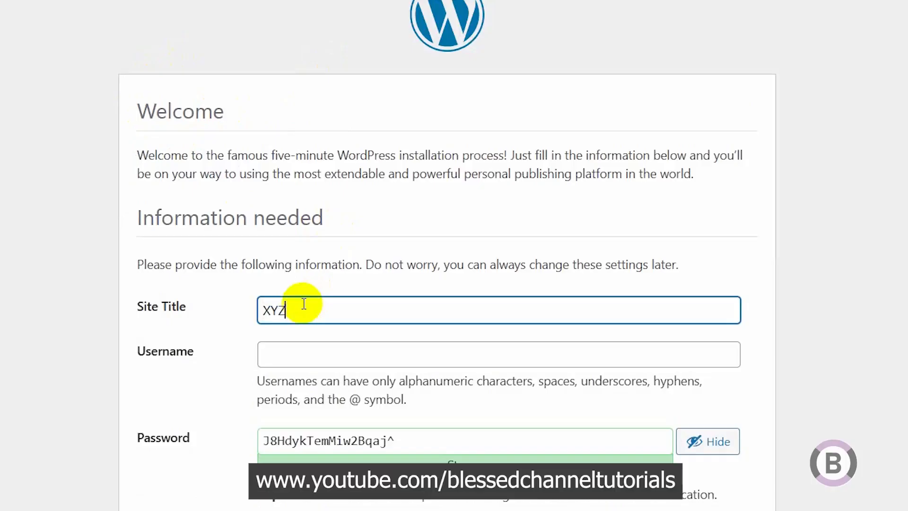
{"action": "type", "text": " Website"}
{"action": "left_click", "coordinate": [301, 354]}
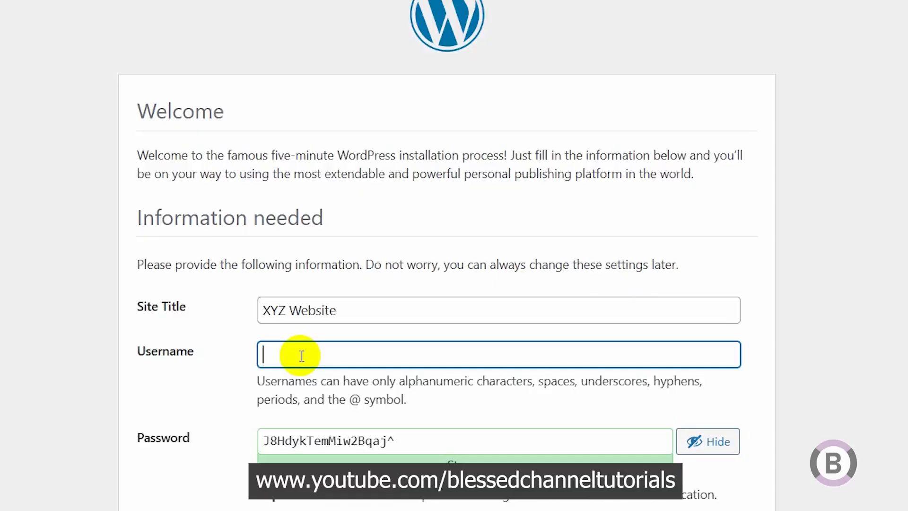
{"action": "type", "text": "admin"}
{"action": "key", "text": "Tab"}
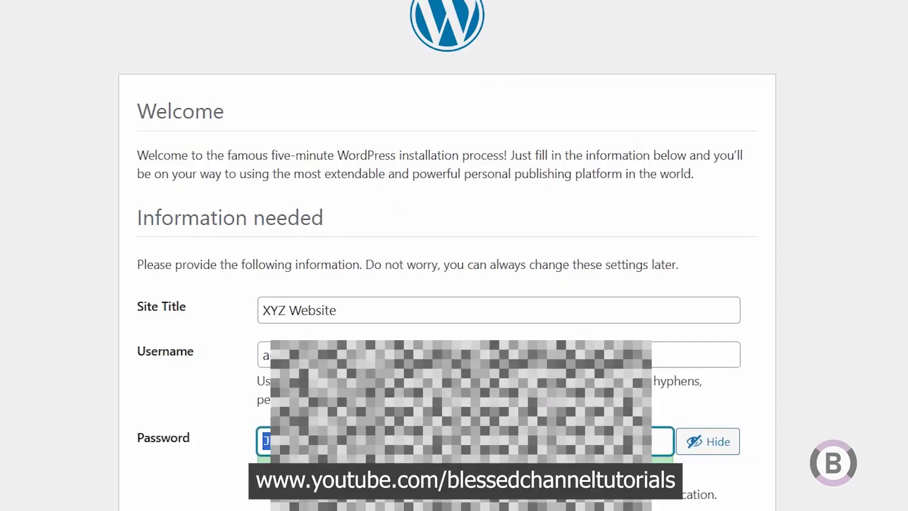
Step: Replace the generated admin password with a password of your own
{"action": "left_click", "coordinate": [716, 441]}
{"action": "left_click", "coordinate": [717, 442]}
{"action": "left_click", "coordinate": [716, 442]}
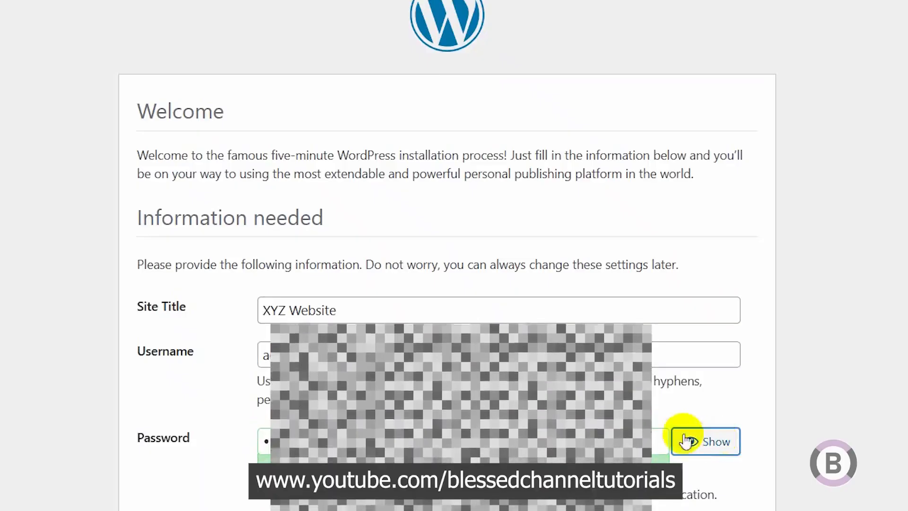
{"action": "left_click", "coordinate": [658, 436]}
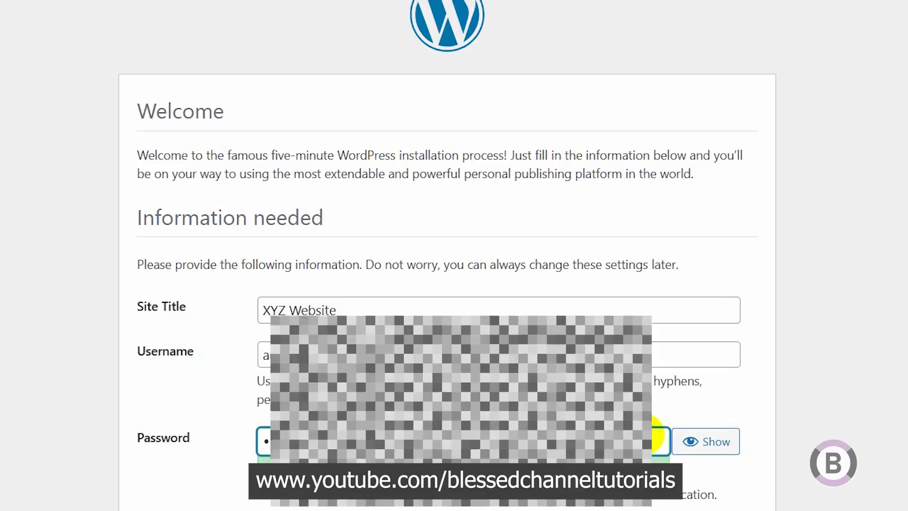
{"action": "key", "text": "ctrl+a"}
{"action": "type", "text": "••••••••"}
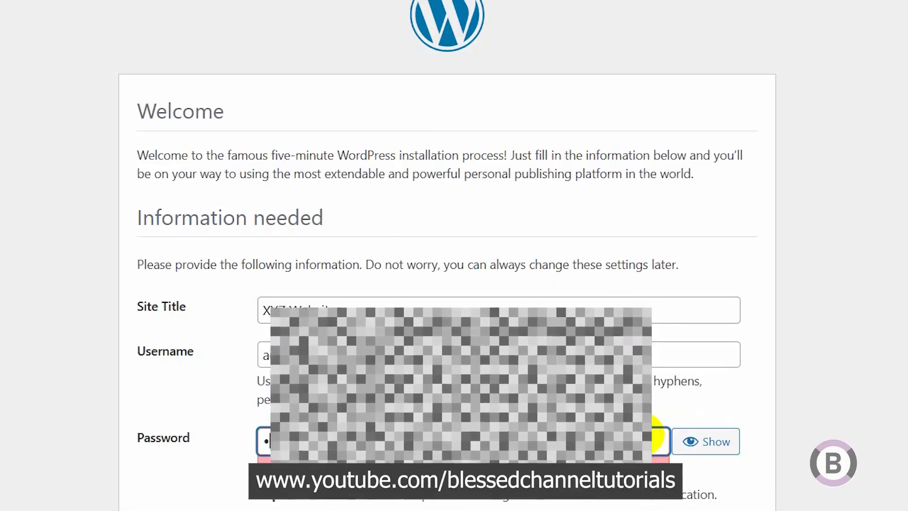
{"action": "type", "text": "••••"}
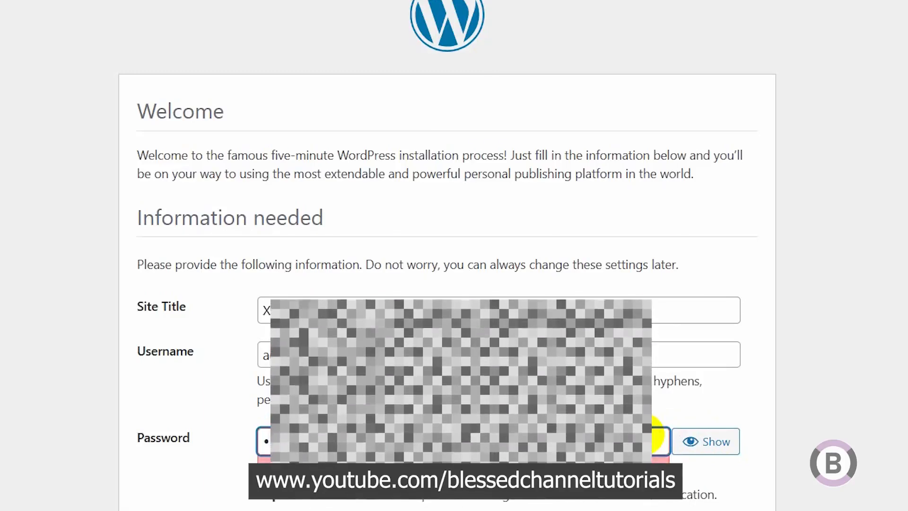
{"action": "left_click", "coordinate": [700, 435]}
{"action": "left_click", "coordinate": [619, 439]}
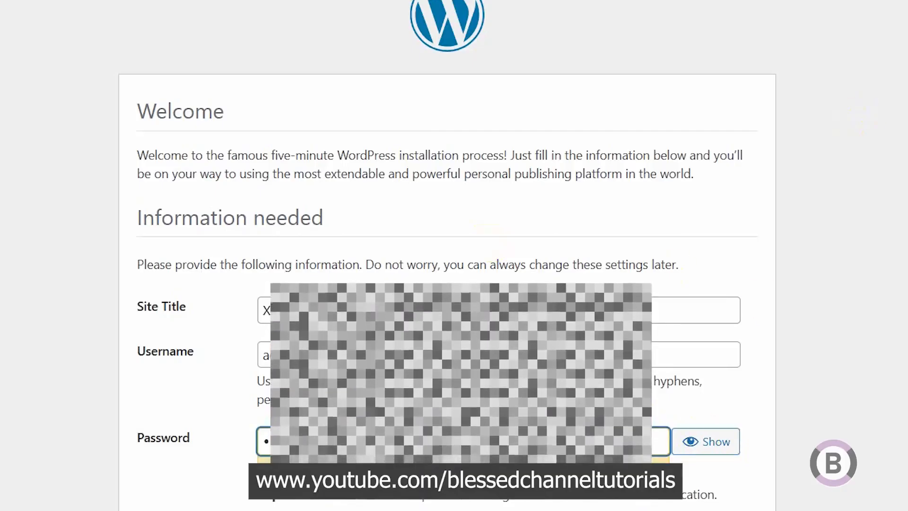
Step: Fill in the admin's e-mail address from autofill and install WordPress
{"action": "scroll", "coordinate": [446, 255], "scroll_direction": "down", "scroll_amount": 1}
{"action": "scroll", "coordinate": [430, 255], "scroll_direction": "down", "scroll_amount": 1}
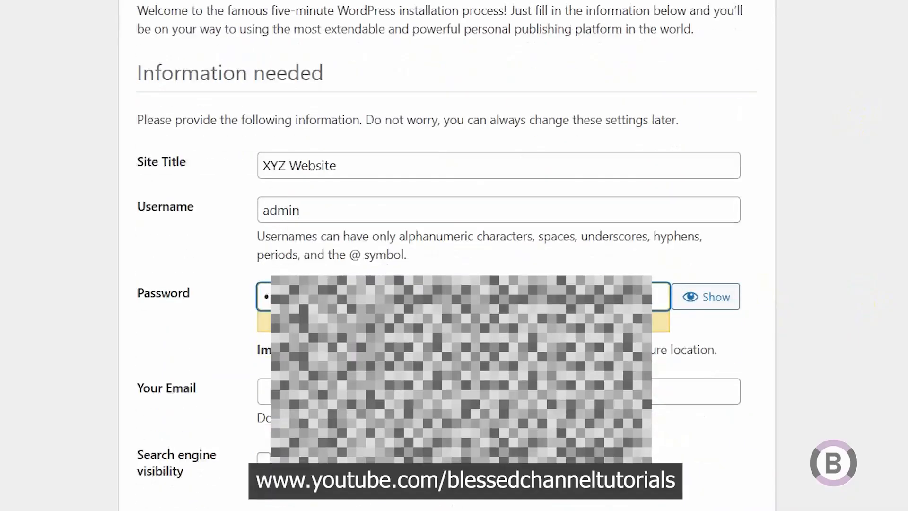
{"action": "left_click", "coordinate": [263, 392]}
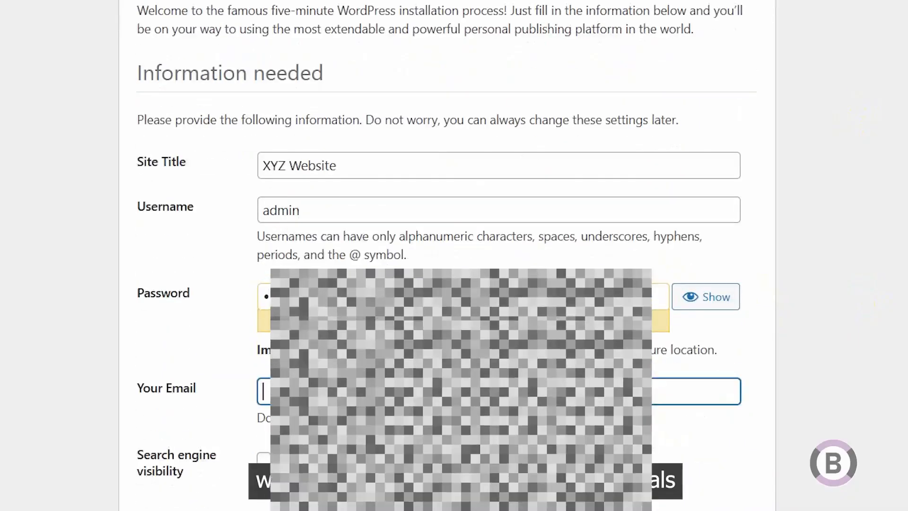
{"action": "left_click", "coordinate": [303, 421]}
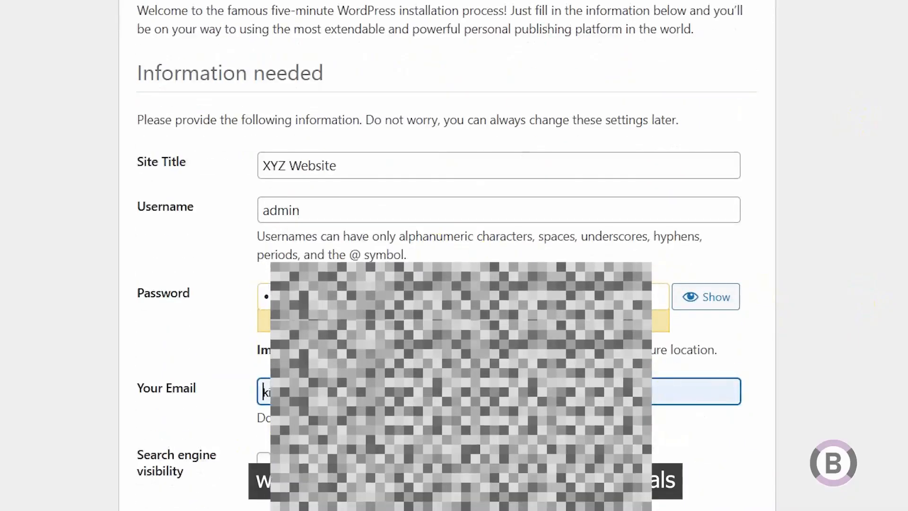
{"action": "left_click", "coordinate": [200, 405]}
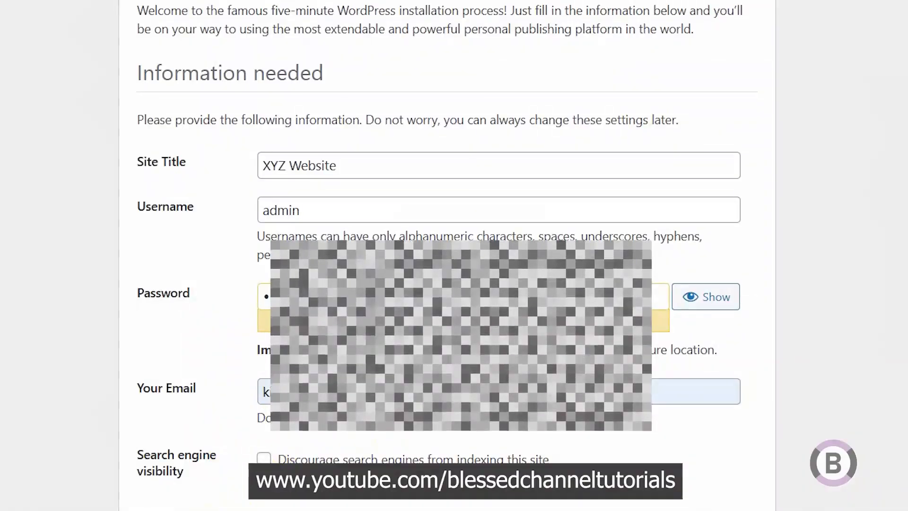
{"action": "left_click", "coordinate": [271, 444]}
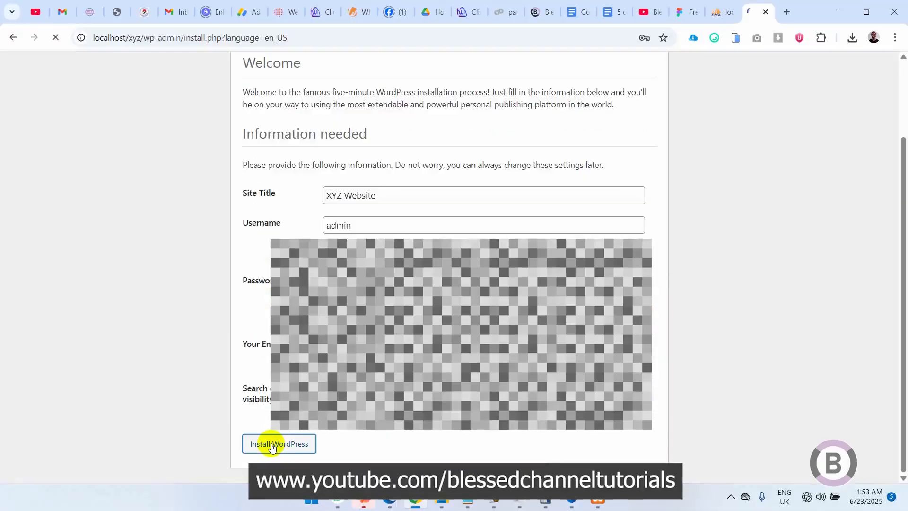